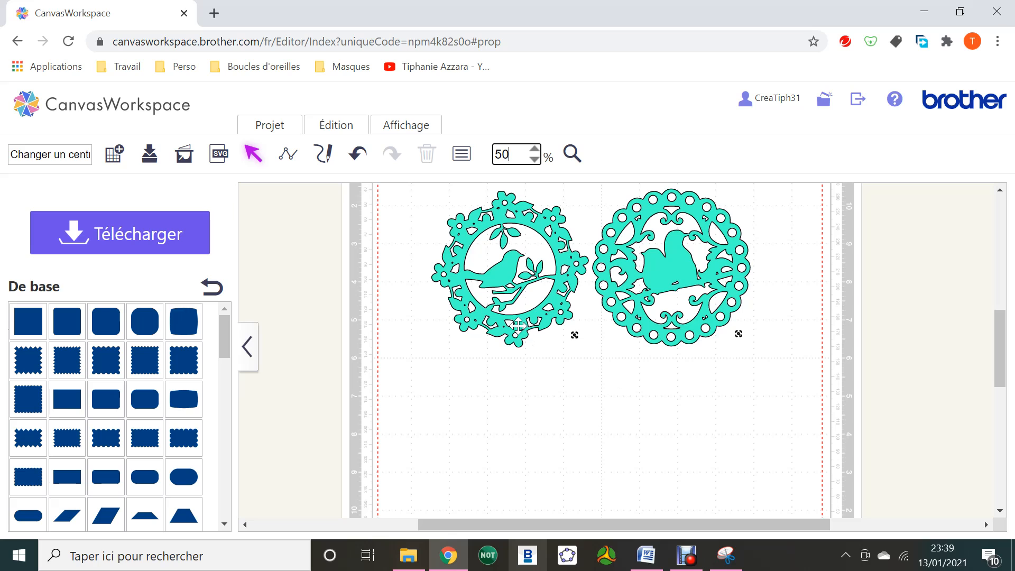
Move the flower-framed bird design slightly left on the mat.
{"action": "left_click", "coordinate": [535, 327]}
{"action": "left_click_drag", "start_coordinate": [532, 315], "coordinate": [503, 315]}
{"action": "left_click", "coordinate": [605, 395]}
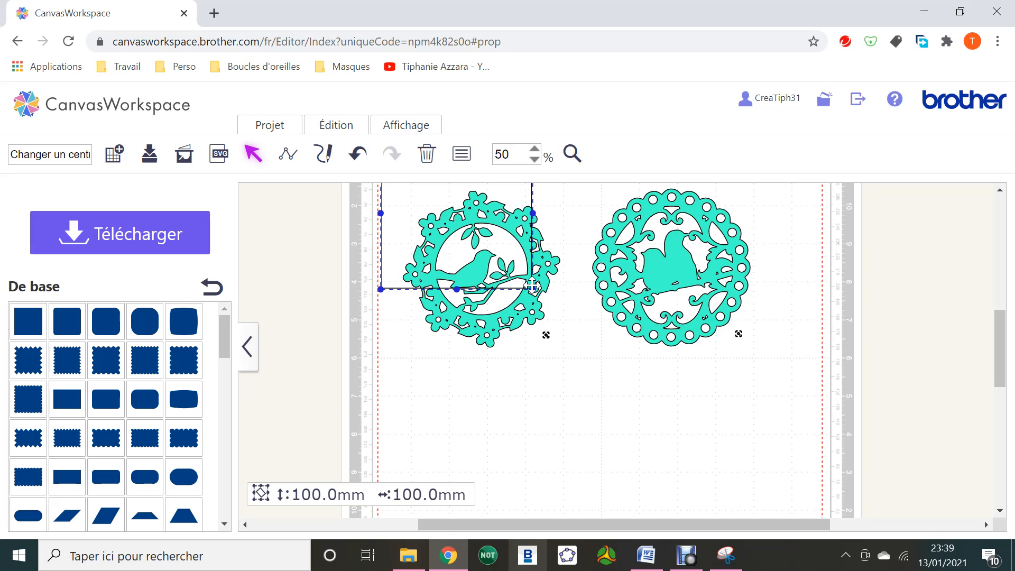
Enclose the flower-framed bird design in a square enlarged to about 115 mm, and paste two copies of the square over the mat's right side.
{"action": "left_click_drag", "start_coordinate": [532, 285], "coordinate": [540, 294]}
{"action": "left_click_drag", "start_coordinate": [526, 218], "coordinate": [544, 270]}
{"action": "scroll", "coordinate": [544, 275], "scroll_direction": "up", "scroll_amount": 3}
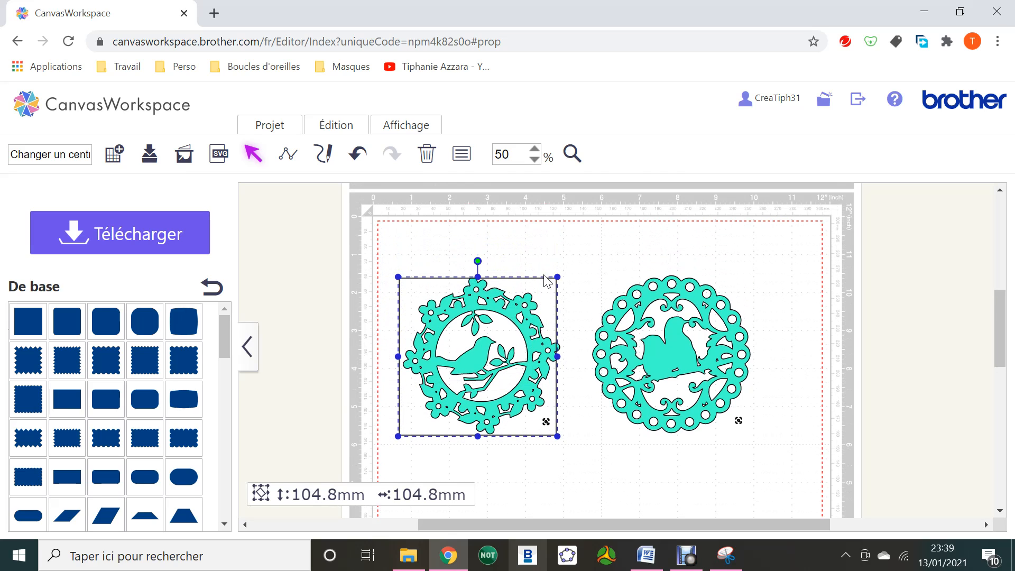
{"action": "left_click_drag", "start_coordinate": [557, 276], "coordinate": [801, 289]}
{"action": "key", "text": "ctrl+v"}
{"action": "scroll", "coordinate": [801, 289], "scroll_direction": "down", "scroll_amount": 1}
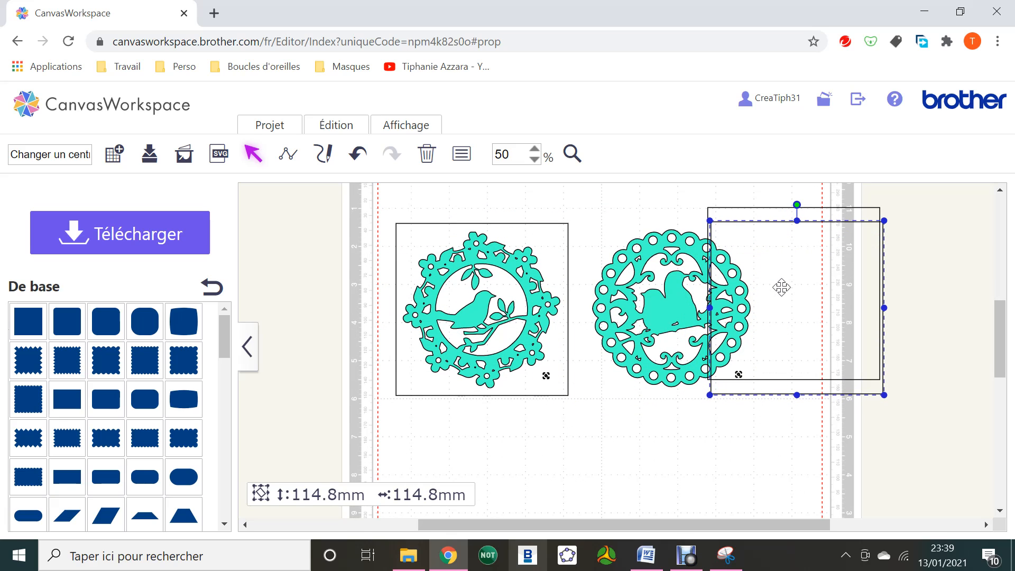
Divide the flower-framed bird design and its enclosing square where they overlap, and delete the outer square piece.
{"action": "left_click_drag", "start_coordinate": [514, 424], "coordinate": [474, 307]}
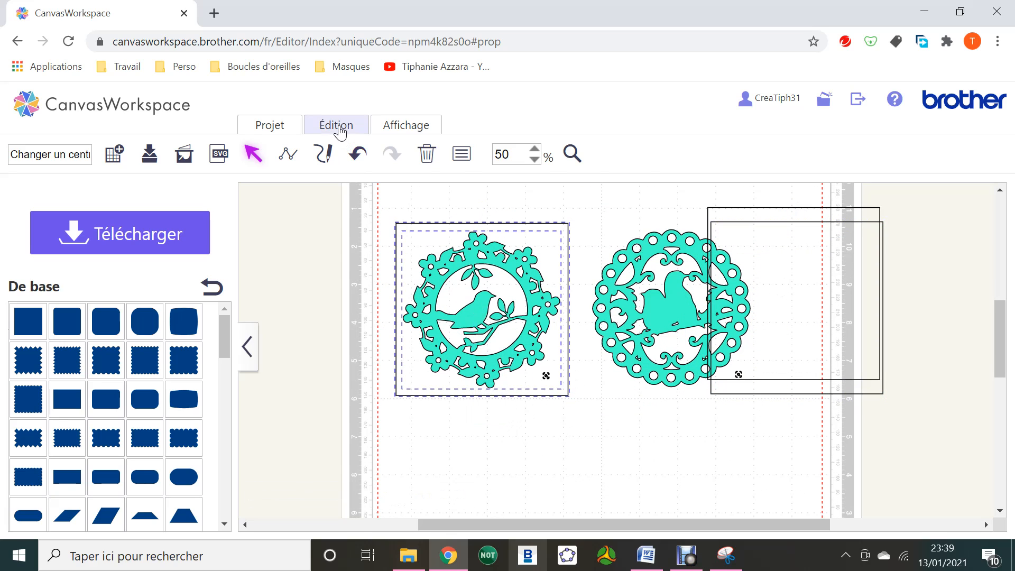
{"action": "left_click", "coordinate": [336, 127]}
{"action": "left_click", "coordinate": [395, 431]}
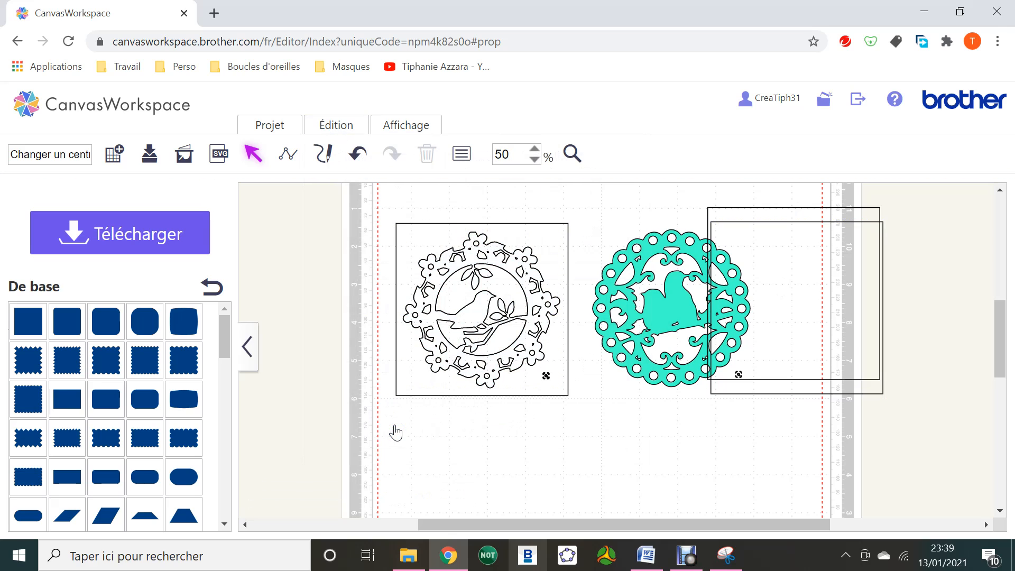
{"action": "left_click_drag", "start_coordinate": [521, 386], "coordinate": [458, 495]}
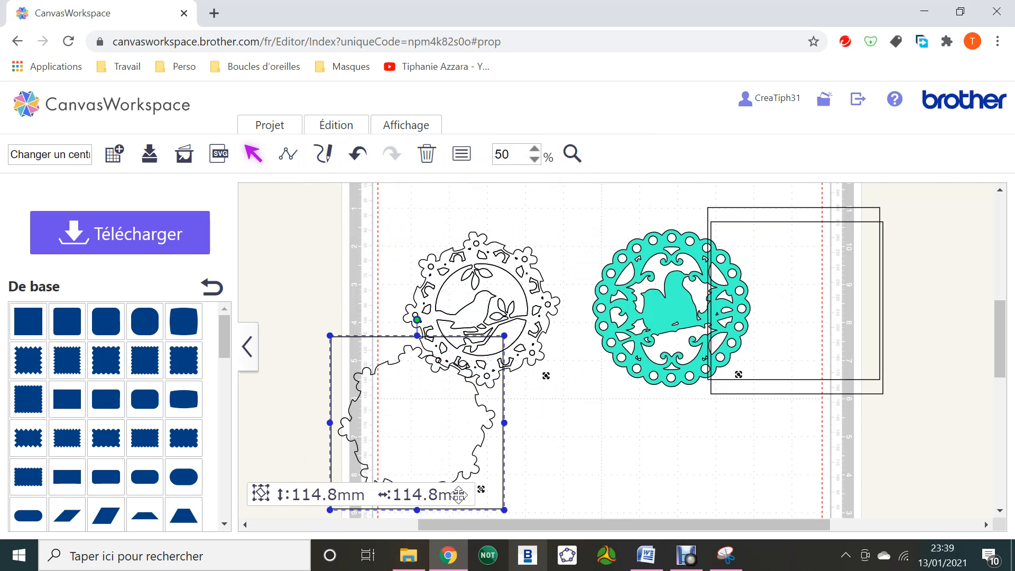
{"action": "key", "text": "Delete"}
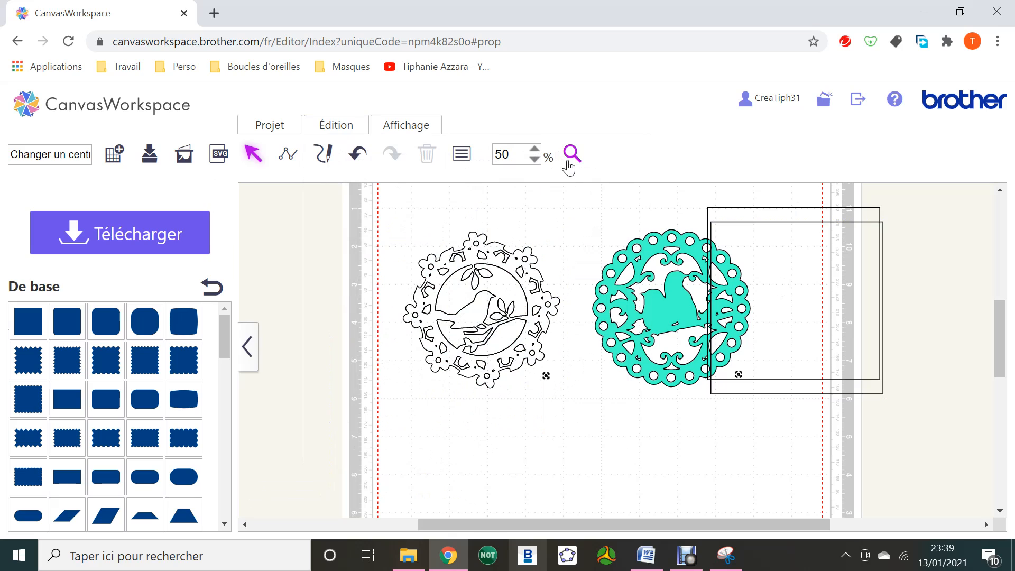
Move the central bird-and-branch circle below the scalloped doily, and delete the rest of the flower-framed design.
{"action": "left_click", "coordinate": [468, 345]}
{"action": "left_click", "coordinate": [453, 339]}
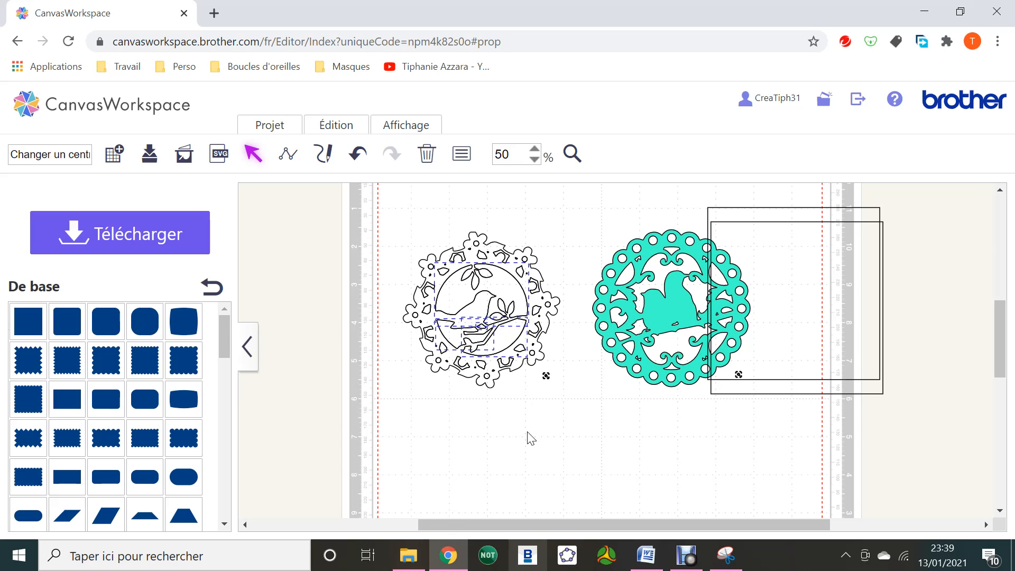
{"action": "left_click_drag", "start_coordinate": [461, 325], "coordinate": [678, 476]}
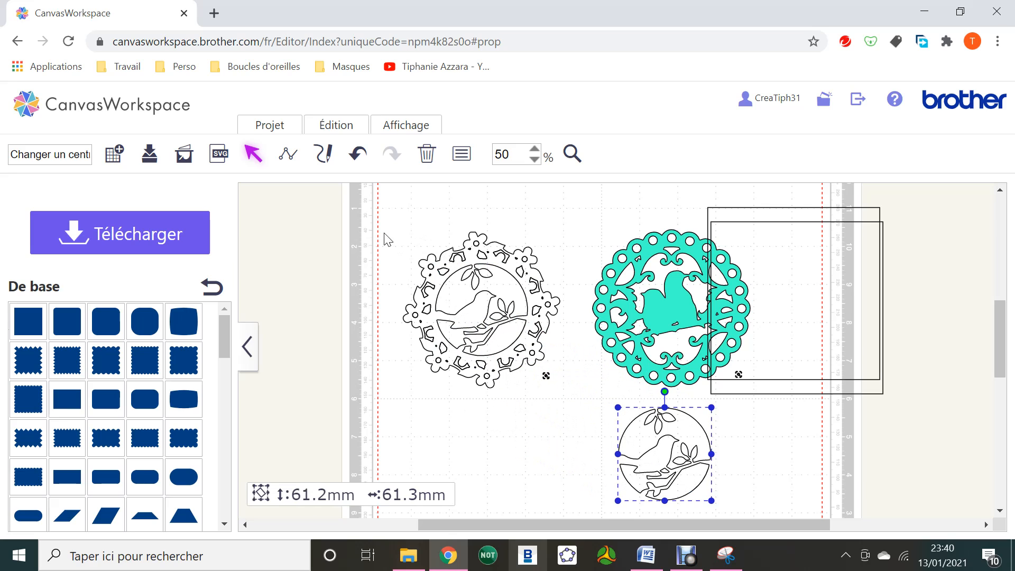
{"action": "left_click_drag", "start_coordinate": [408, 217], "coordinate": [564, 407]}
{"action": "key", "text": "Delete"}
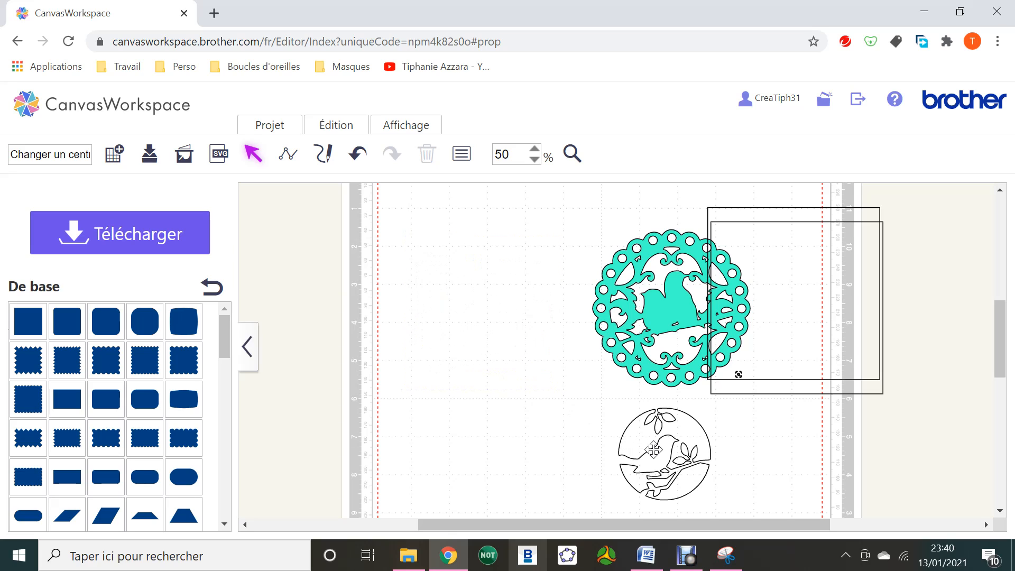
Move the bird circle to the mat's upper left, and shift the scalloped doily toward the centre with a square enclosing it.
{"action": "left_click_drag", "start_coordinate": [647, 444], "coordinate": [444, 257]}
{"action": "left_click_drag", "start_coordinate": [665, 299], "coordinate": [563, 370]}
{"action": "left_click_drag", "start_coordinate": [718, 328], "coordinate": [520, 408]}
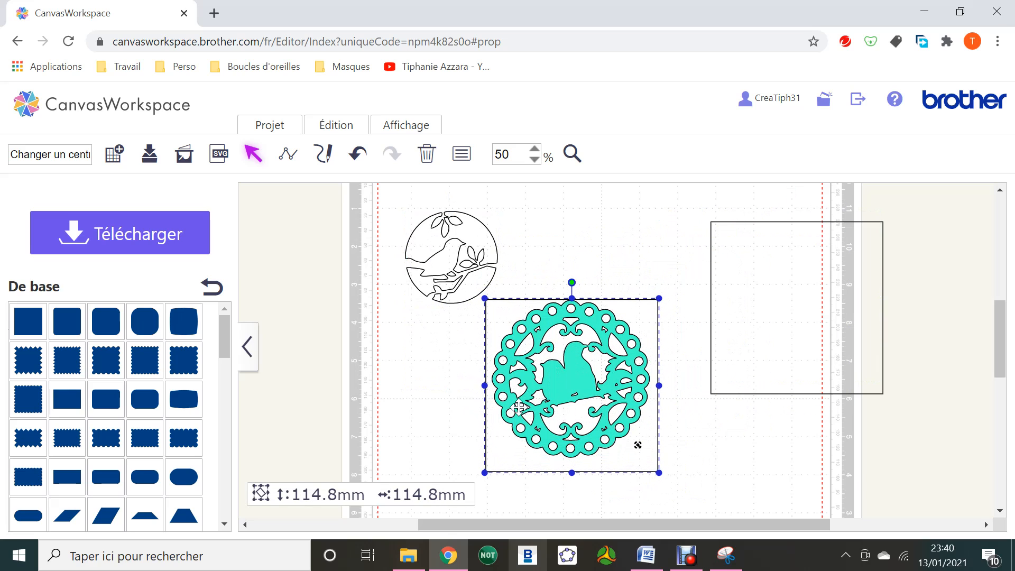
{"action": "left_click", "coordinate": [475, 231]}
{"action": "left_click_drag", "start_coordinate": [475, 231], "coordinate": [455, 205]}
Try to divide the scalloped doily and its enclosing square, and pull the outer square piece away to the left.
{"action": "left_click_drag", "start_coordinate": [718, 460], "coordinate": [587, 396]}
{"action": "left_click", "coordinate": [346, 129]}
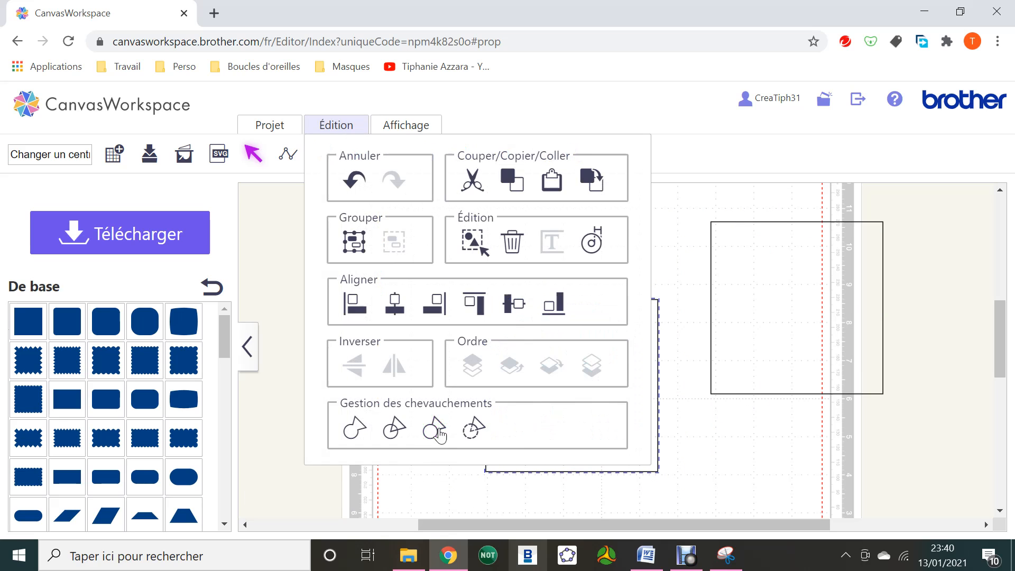
{"action": "left_click", "coordinate": [394, 429]}
{"action": "left_click_drag", "start_coordinate": [618, 464], "coordinate": [422, 474]}
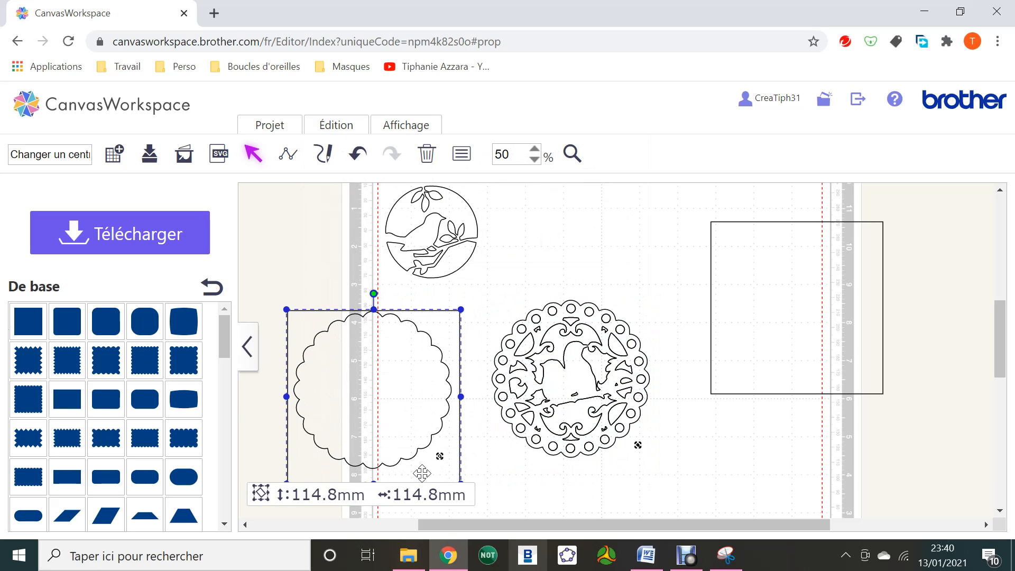
{"action": "left_click", "coordinate": [523, 482]}
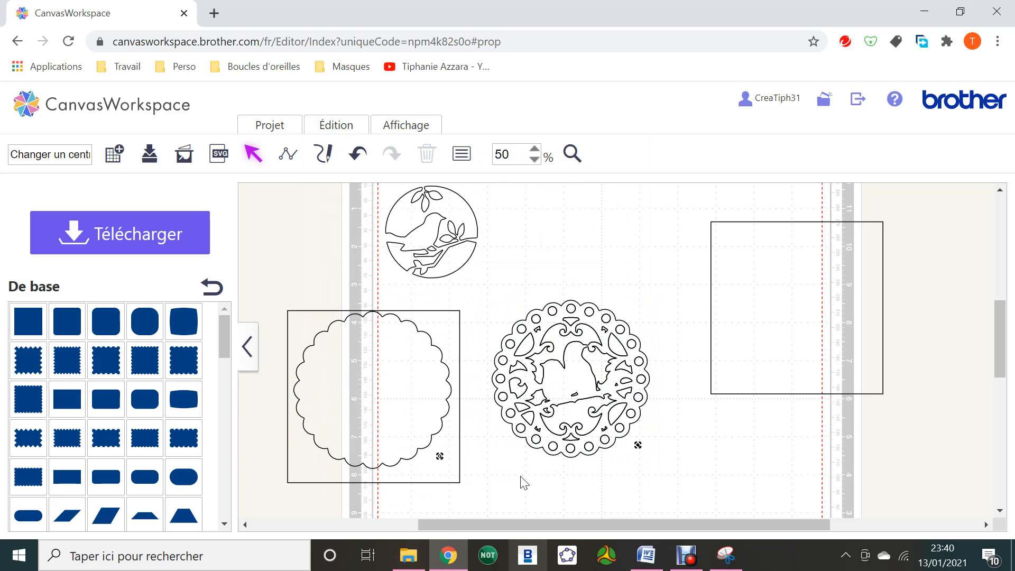
{"action": "left_click", "coordinate": [357, 163]}
{"action": "left_click", "coordinate": [357, 162]}
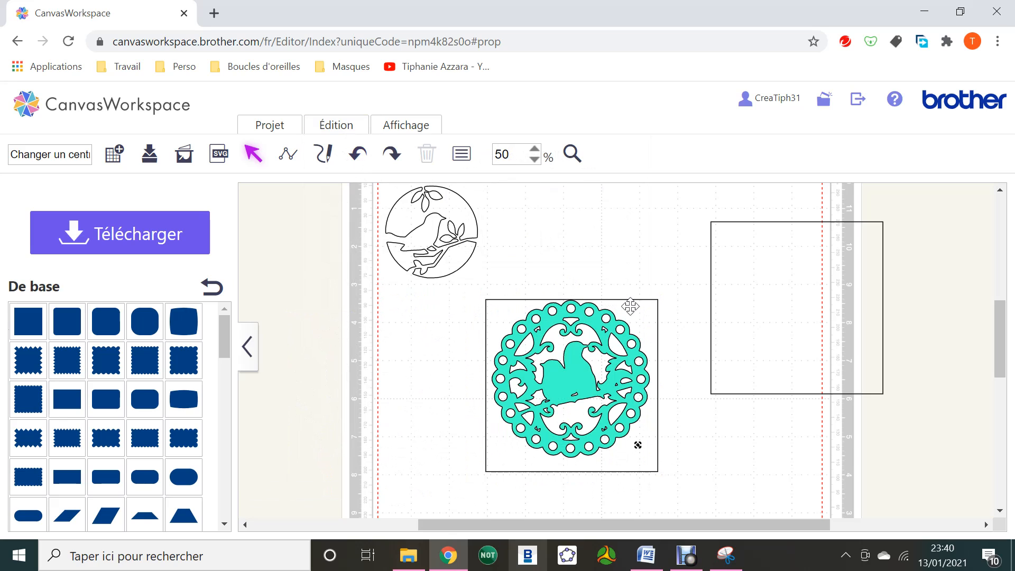
Divide the scalloped doily and its enclosing square, and move the outer square piece to the mat's left edge.
{"action": "left_click_drag", "start_coordinate": [709, 443], "coordinate": [562, 387]}
{"action": "left_click", "coordinate": [352, 127]}
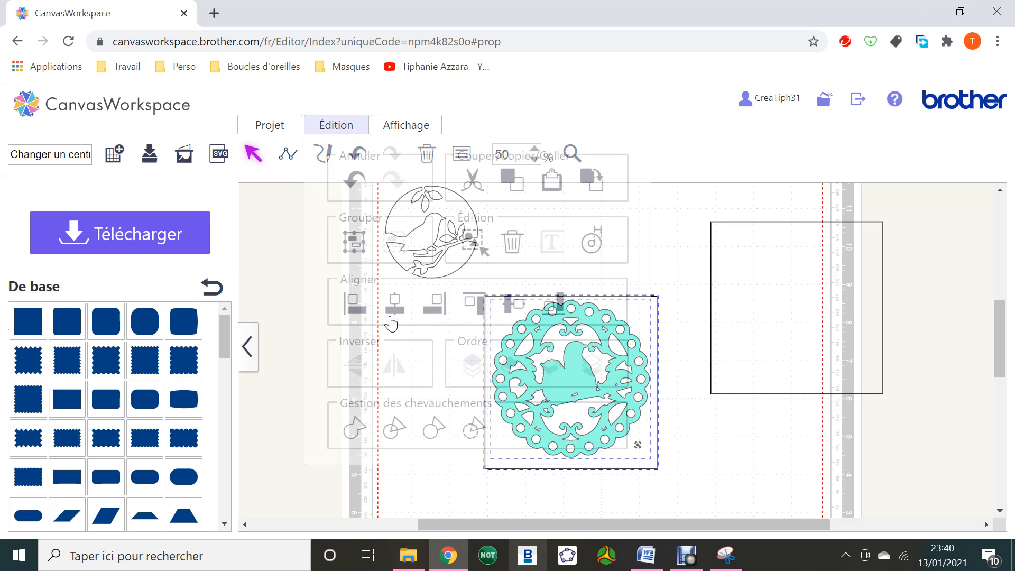
{"action": "left_click", "coordinate": [394, 428]}
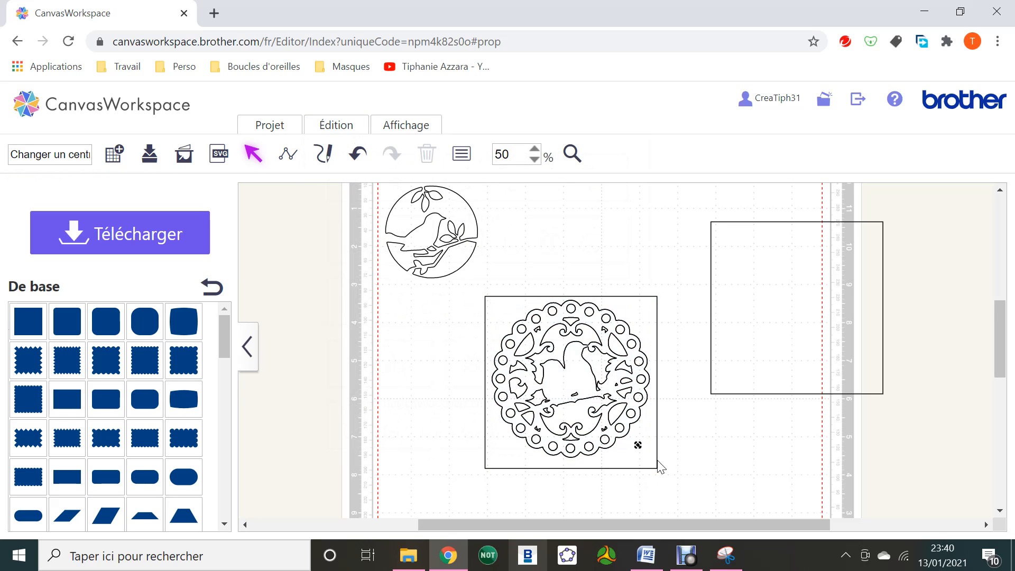
{"action": "left_click_drag", "start_coordinate": [645, 457], "coordinate": [420, 463]}
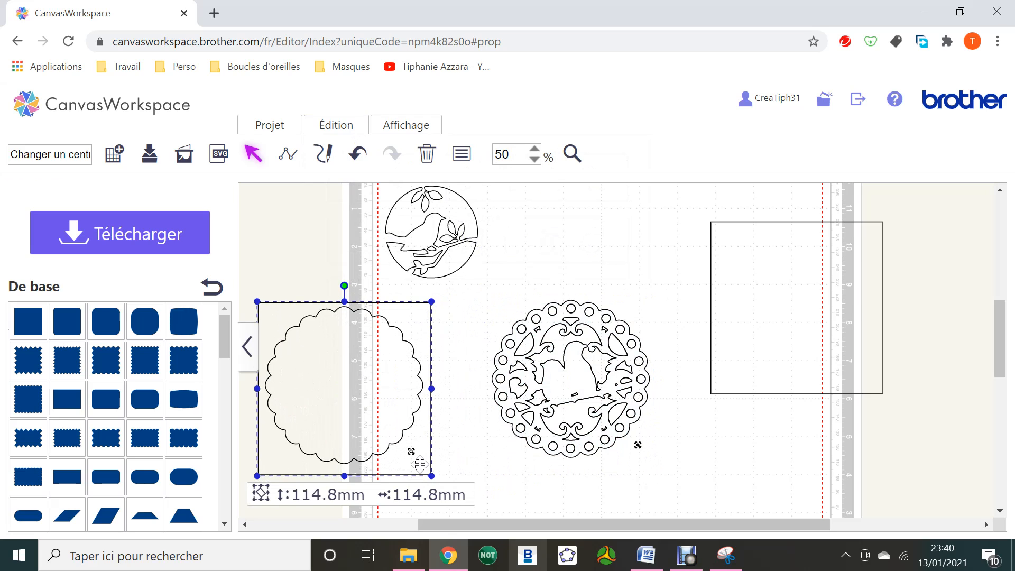
Delete the main lace body with the scalloped edge from the divided doily, keeping its cutout pieces.
{"action": "left_click", "coordinate": [572, 154]}
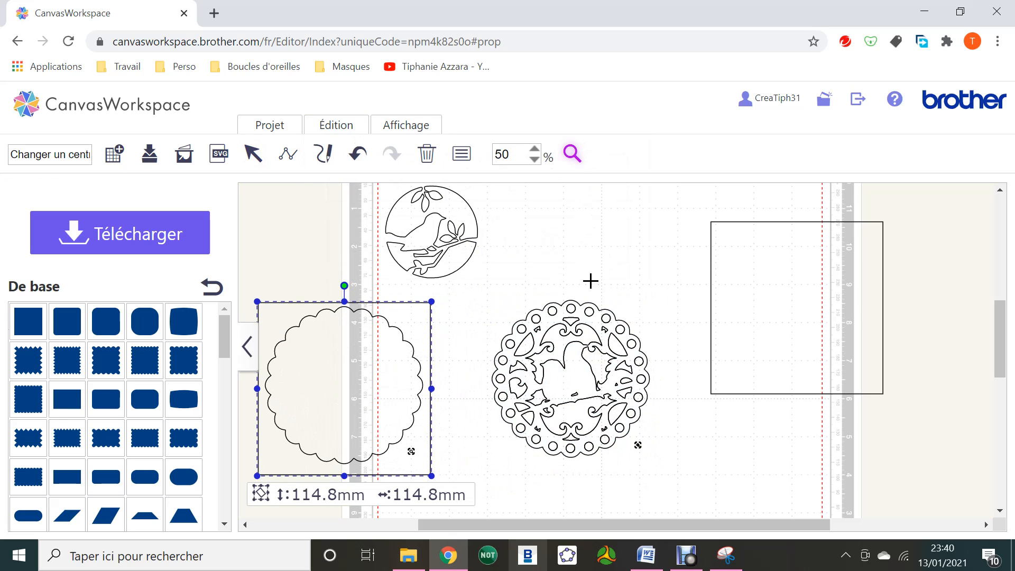
{"action": "left_click", "coordinate": [589, 361]}
{"action": "left_click", "coordinate": [254, 154]}
{"action": "left_click_drag", "start_coordinate": [617, 258], "coordinate": [760, 231]}
{"action": "key", "text": "Delete"}
{"action": "scroll", "coordinate": [759, 231], "scroll_direction": "down", "scroll_amount": 1}
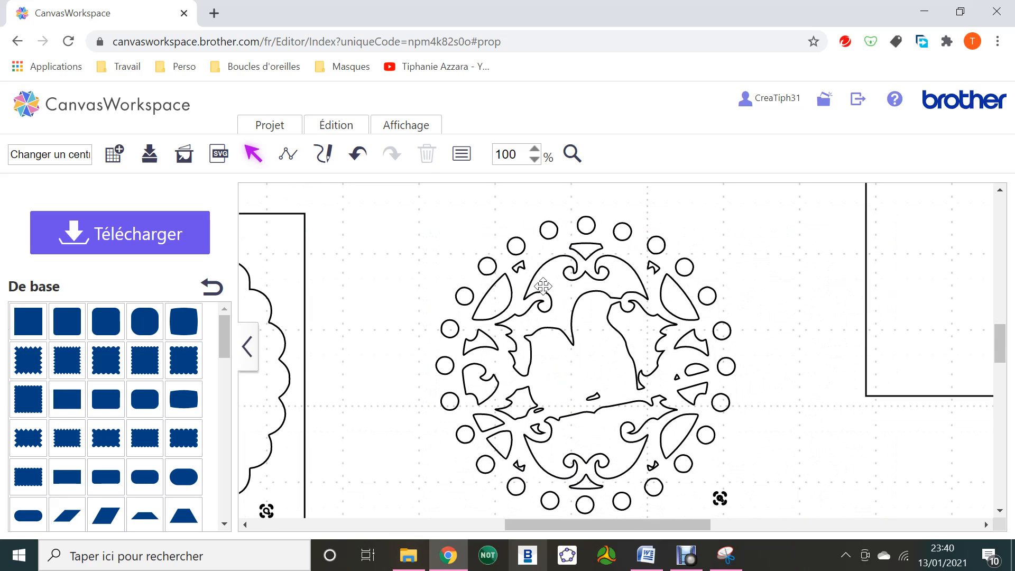
Delete the doily's central bird and scroll pieces, along with the ornamental cutouts inside the left half of the circle ring.
{"action": "left_click_drag", "start_coordinate": [533, 259], "coordinate": [661, 457]}
{"action": "key", "text": "Delete"}
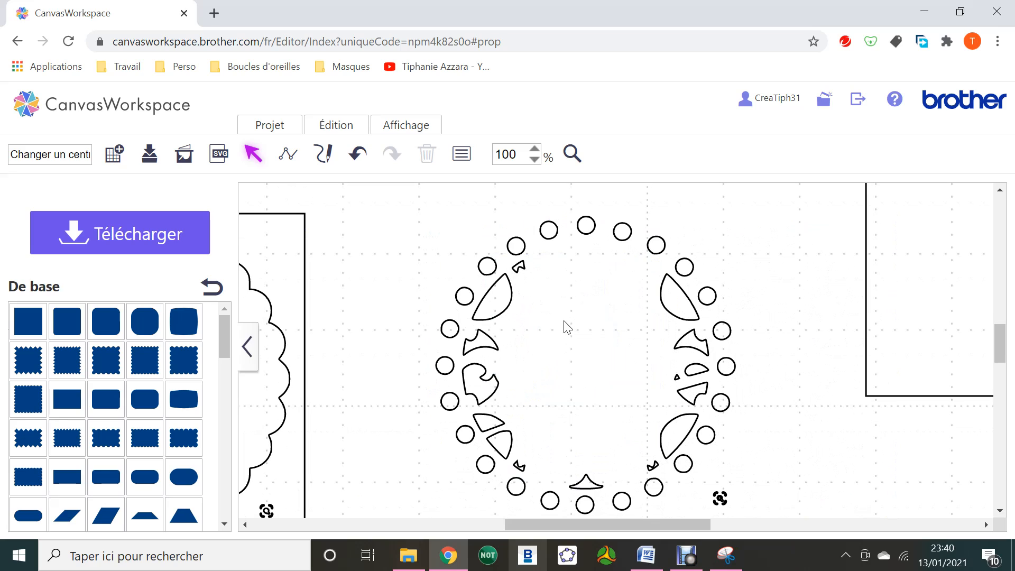
{"action": "left_click_drag", "start_coordinate": [528, 449], "coordinate": [491, 312]}
{"action": "key", "text": "Delete"}
{"action": "left_click", "coordinate": [518, 267]}
{"action": "key", "text": "Delete"}
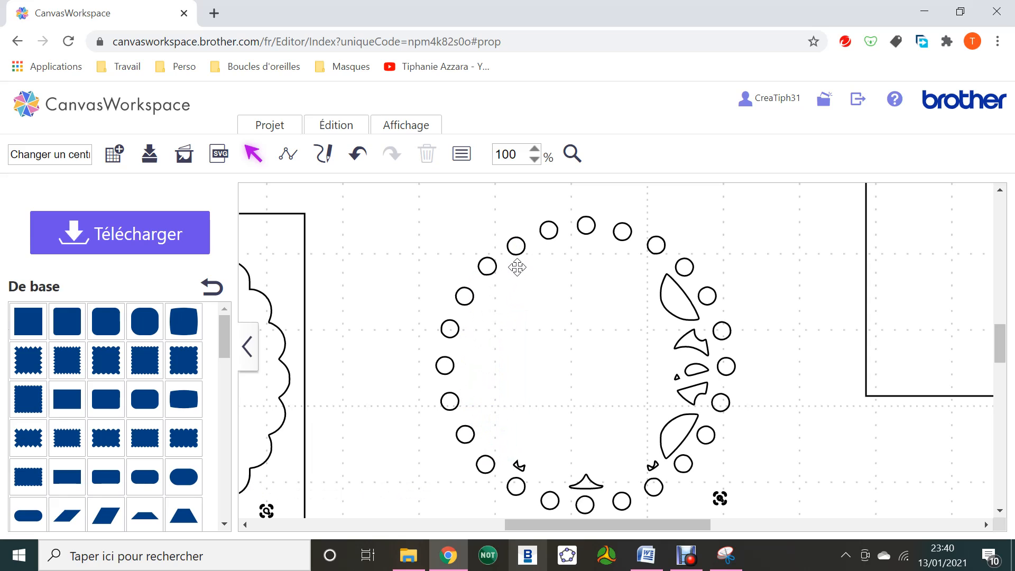
Delete the small lower-left ornament and the ornamental cutouts along the right inside of the circle ring.
{"action": "left_click", "coordinate": [520, 466]}
{"action": "key", "text": "Delete"}
{"action": "left_click_drag", "start_coordinate": [652, 294], "coordinate": [688, 422]}
{"action": "key", "text": "Delete"}
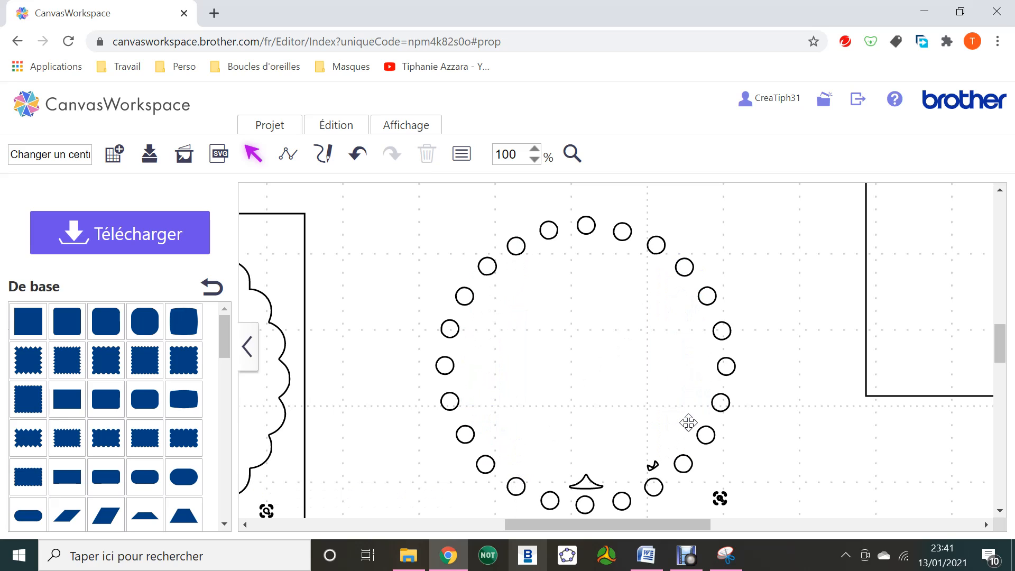
Delete the last two ornaments inside the bottom of the circle ring and the small stray mark at its lower right.
{"action": "left_click", "coordinate": [653, 465]}
{"action": "key", "text": "Delete"}
{"action": "left_click", "coordinate": [586, 484]}
{"action": "key", "text": "Delete"}
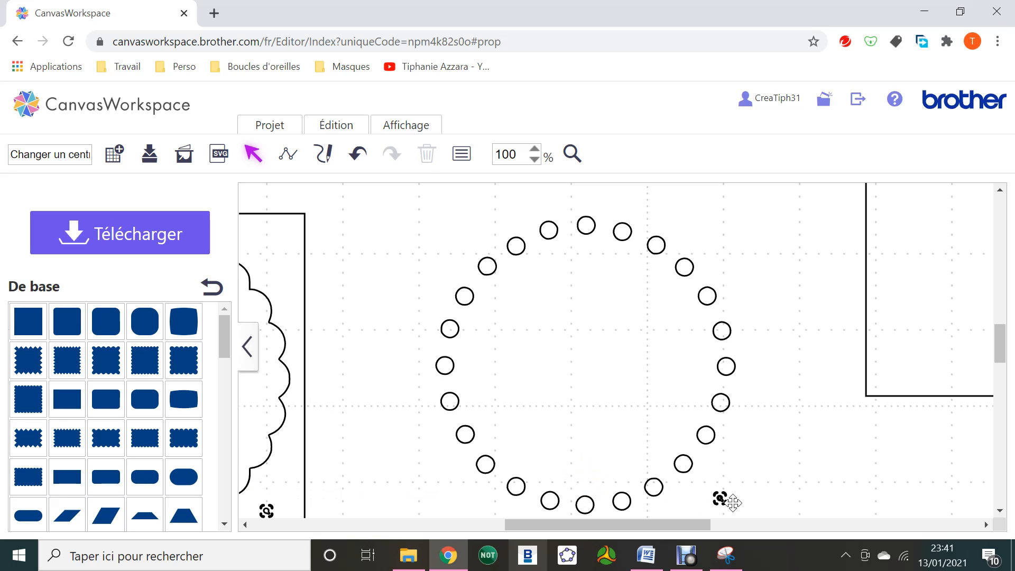
{"action": "left_click_drag", "start_coordinate": [743, 510], "coordinate": [710, 488]}
{"action": "key", "text": "Delete"}
{"action": "scroll", "coordinate": [714, 494], "scroll_direction": "down", "scroll_amount": 2}
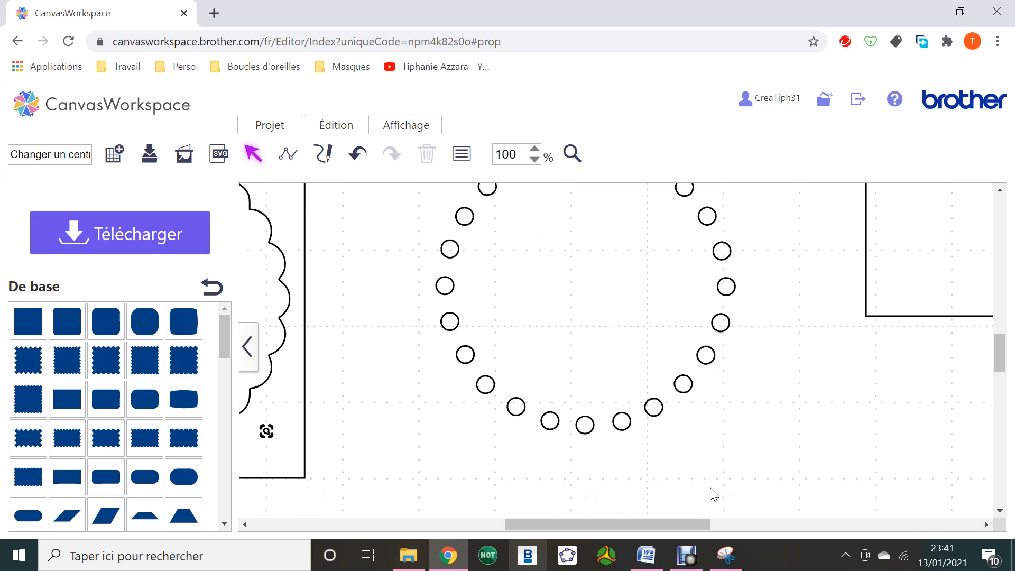
Move the spare square over the scalloped outer piece and enlarge it to enclose that piece.
{"action": "left_click", "coordinate": [535, 159]}
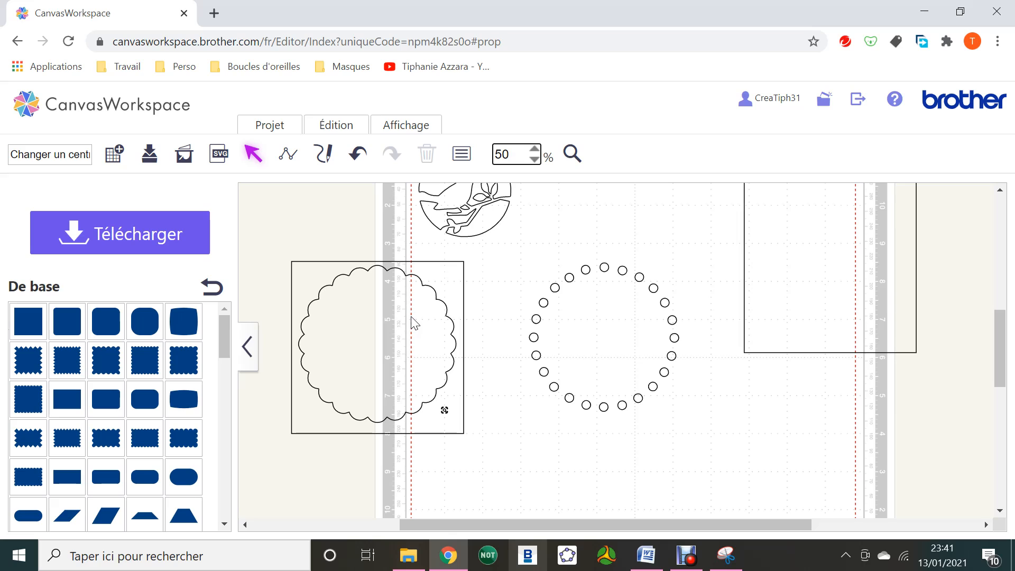
{"action": "left_click", "coordinate": [29, 322]}
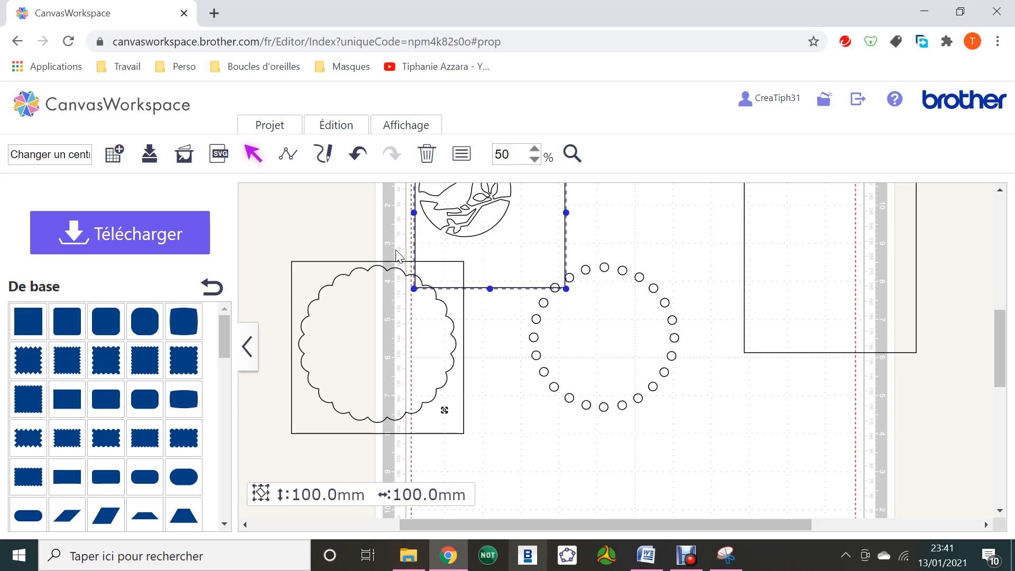
{"action": "left_click", "coordinate": [510, 256]}
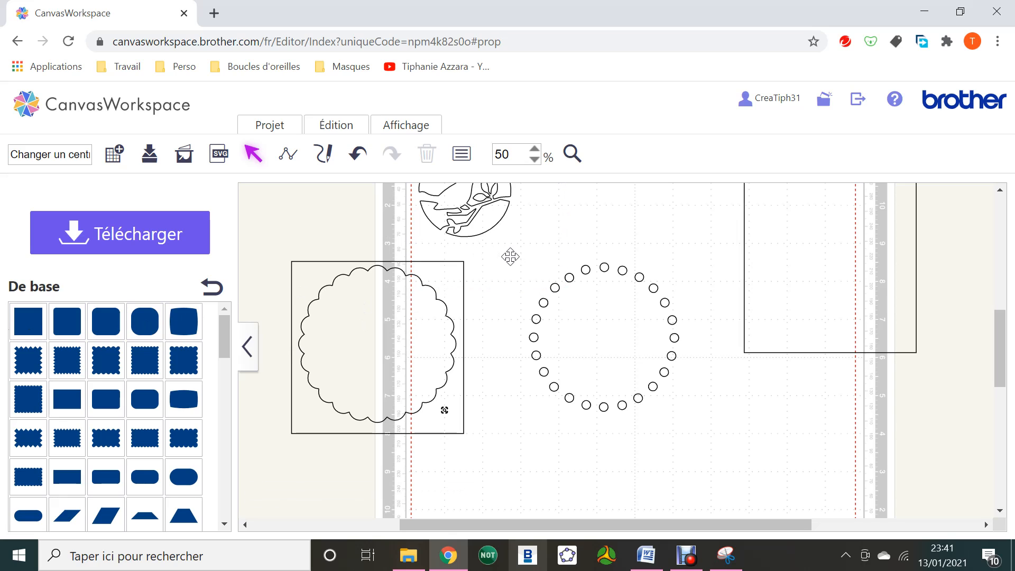
{"action": "left_click_drag", "start_coordinate": [798, 310], "coordinate": [335, 386]}
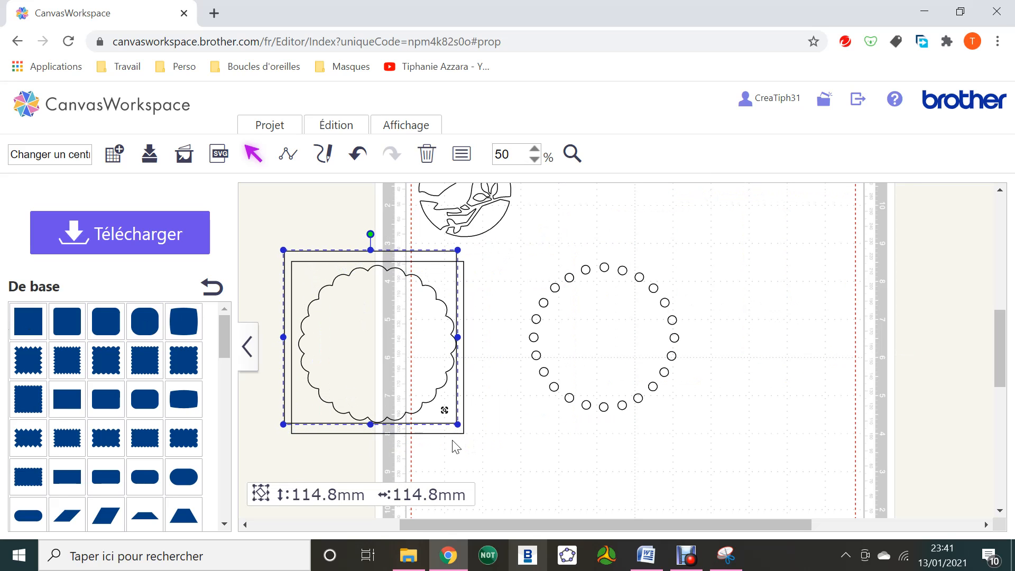
{"action": "left_click_drag", "start_coordinate": [455, 428], "coordinate": [475, 451]}
{"action": "left_click", "coordinate": [495, 463]}
Divide the scalloped outer piece and the enclosing square, and move the plain scalloped outline to the mat's right side.
{"action": "left_click_drag", "start_coordinate": [385, 479], "coordinate": [345, 382]}
{"action": "left_click", "coordinate": [332, 130]}
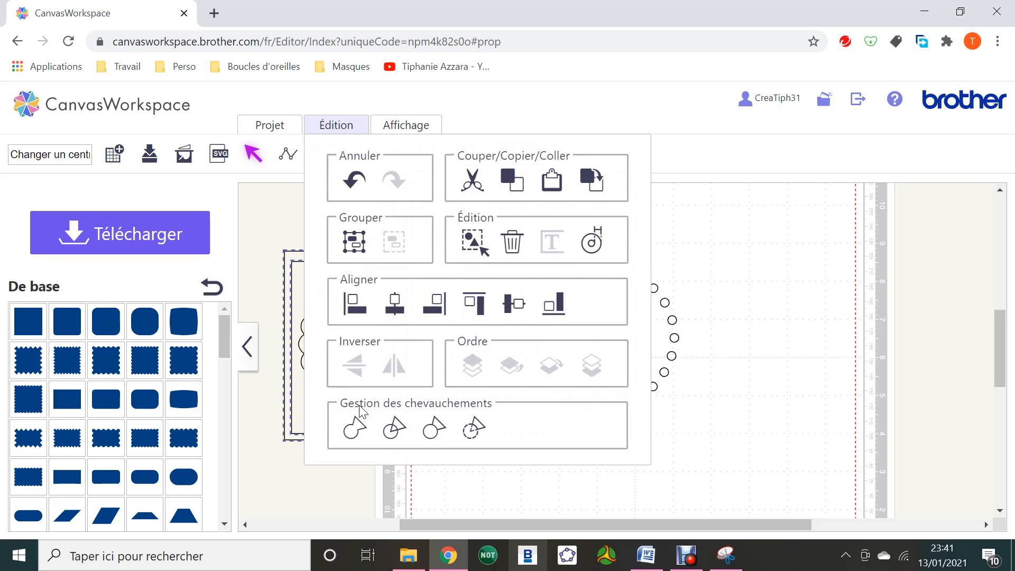
{"action": "left_click", "coordinate": [389, 431]}
{"action": "left_click", "coordinate": [512, 470]}
{"action": "left_click_drag", "start_coordinate": [397, 355], "coordinate": [828, 381]}
Delete the leftover square pieces at the mat's left edge, and shift the scalloped outline slightly upward.
{"action": "left_click_drag", "start_coordinate": [400, 469], "coordinate": [365, 394]}
{"action": "key", "text": "Delete"}
{"action": "left_click_drag", "start_coordinate": [474, 434], "coordinate": [420, 396]}
{"action": "key", "text": "Delete"}
{"action": "left_click_drag", "start_coordinate": [831, 376], "coordinate": [822, 331]}
{"action": "left_click", "coordinate": [720, 429]}
Group the ring of small circles, and align its centre horizontally and vertically with the scalloped outline.
{"action": "left_click_drag", "start_coordinate": [520, 247], "coordinate": [683, 437]}
{"action": "key", "text": "ctrl+g"}
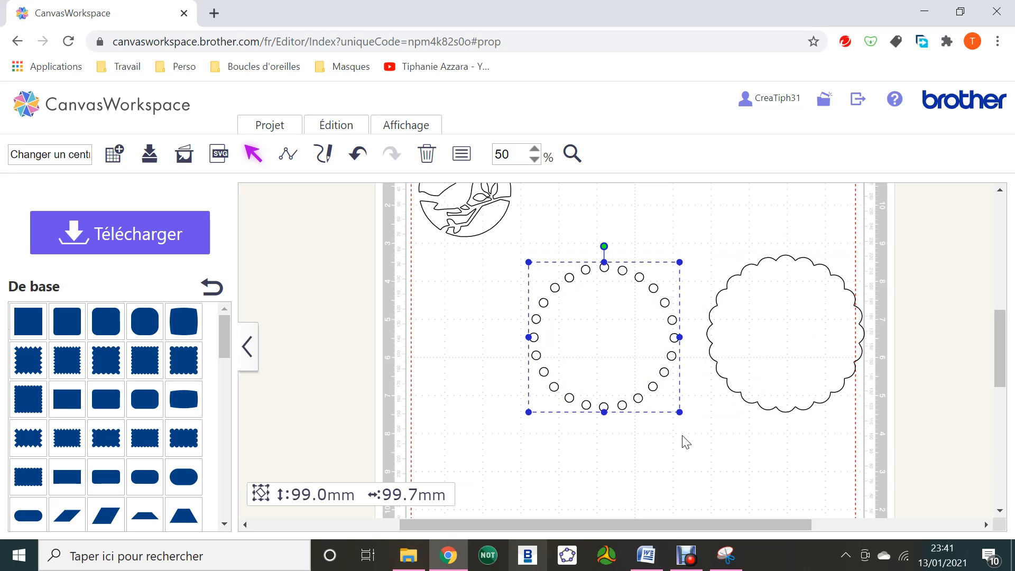
{"action": "left_click_drag", "start_coordinate": [856, 452], "coordinate": [584, 369]}
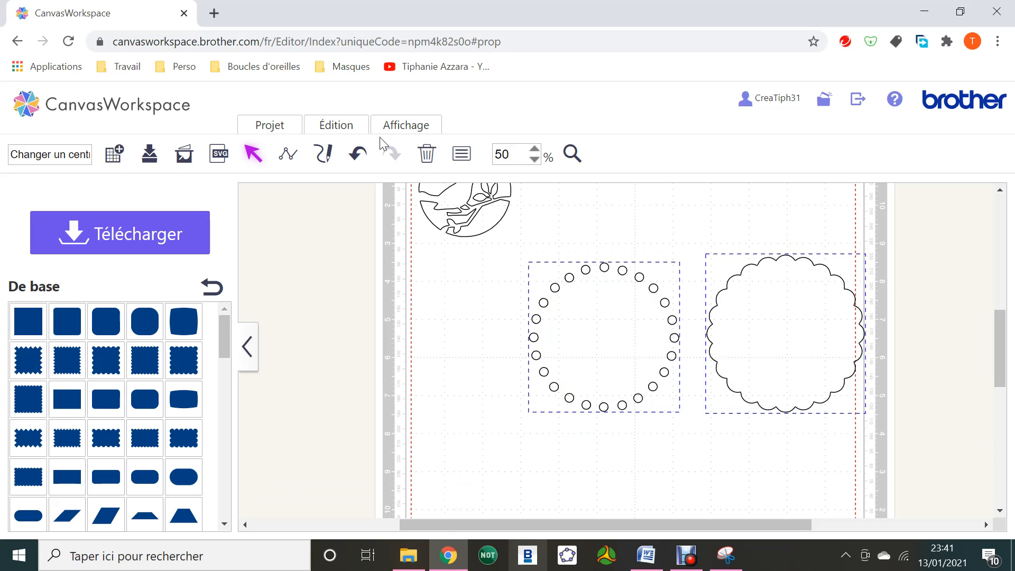
{"action": "left_click", "coordinate": [336, 125]}
{"action": "left_click", "coordinate": [395, 299]}
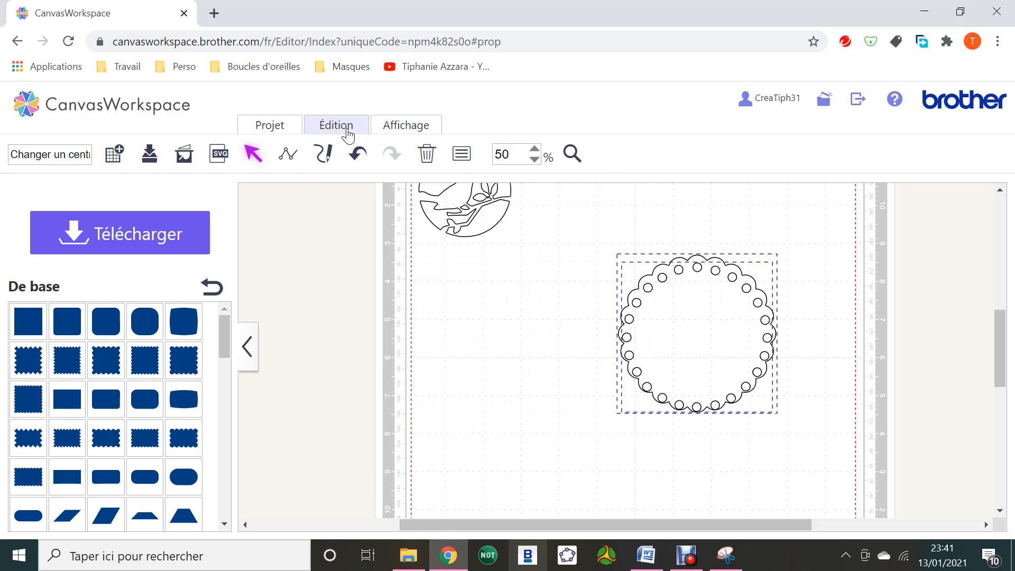
{"action": "left_click", "coordinate": [336, 124]}
{"action": "left_click", "coordinate": [511, 302]}
{"action": "left_click", "coordinate": [825, 454]}
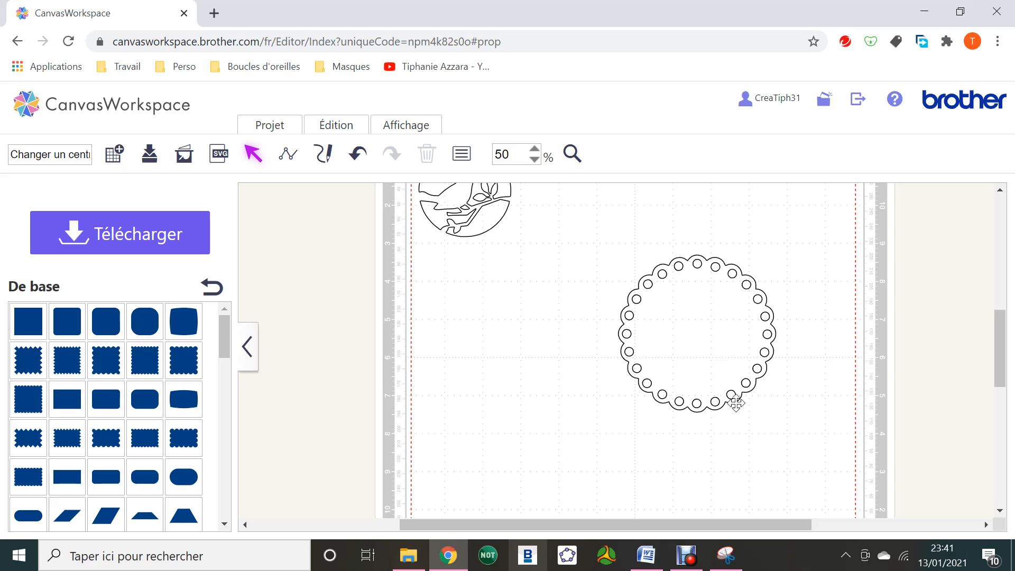
{"action": "scroll", "coordinate": [705, 403], "scroll_direction": "up", "scroll_amount": 1}
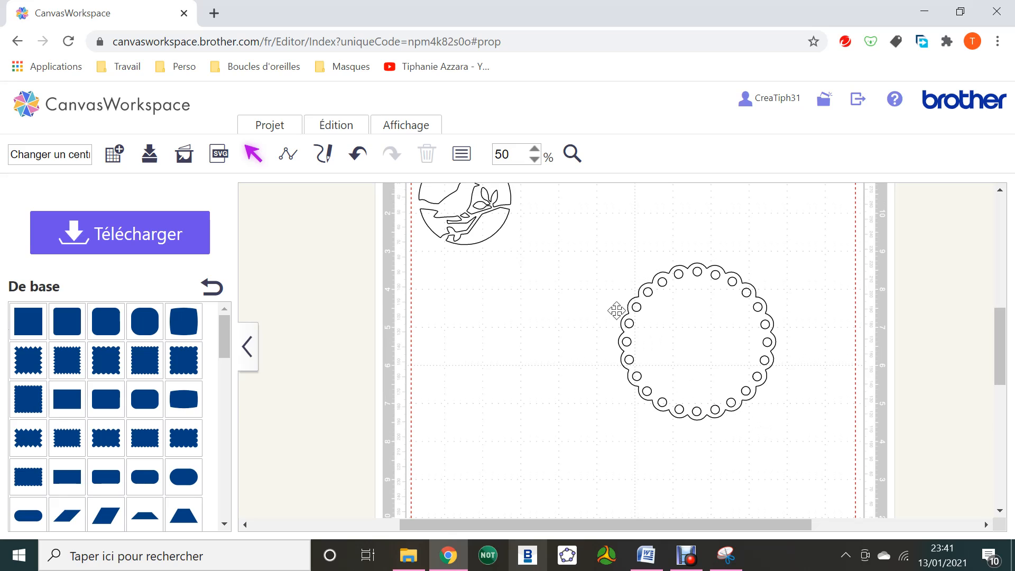
Move the bird circle from the mat's left side into the middle of the scalloped border.
{"action": "left_click", "coordinate": [496, 221]}
{"action": "left_click", "coordinate": [511, 247]}
{"action": "left_click_drag", "start_coordinate": [482, 219], "coordinate": [728, 373]}
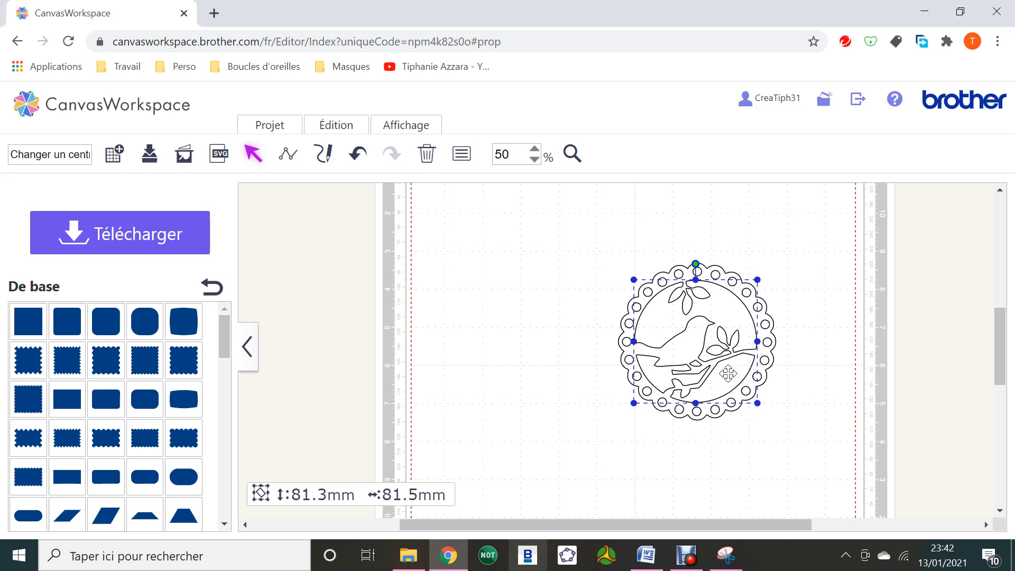
Align the centres of the bird circle, circle ring and scalloped outline horizontally and vertically.
{"action": "key", "text": "ctrl+a"}
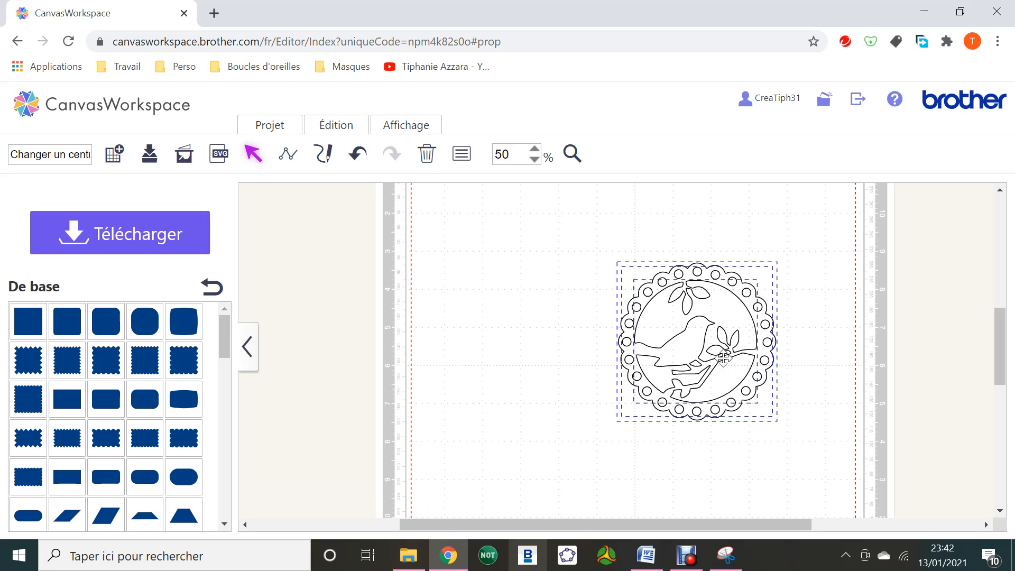
{"action": "left_click", "coordinate": [340, 129]}
{"action": "left_click", "coordinate": [395, 304]}
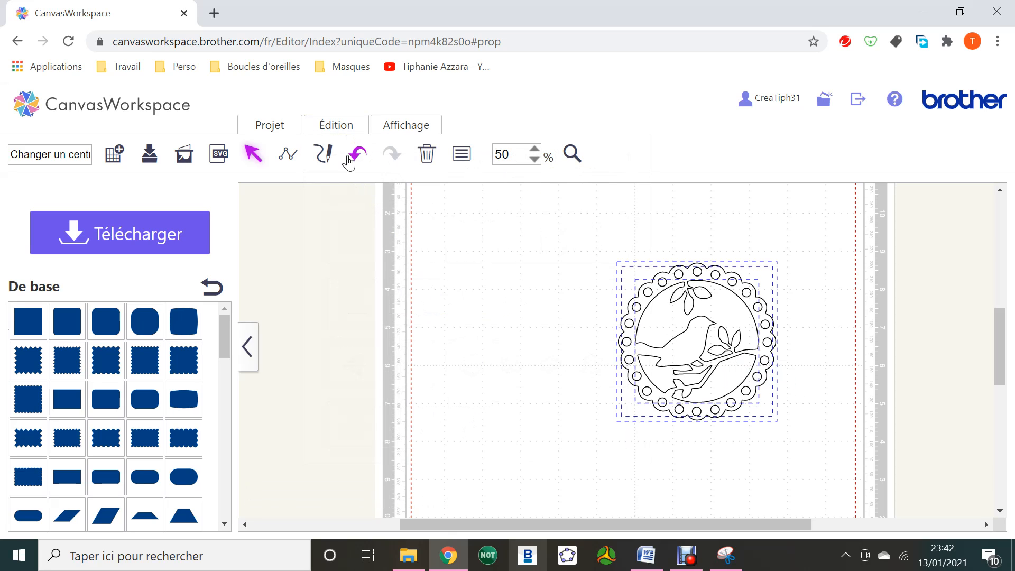
{"action": "left_click", "coordinate": [343, 129]}
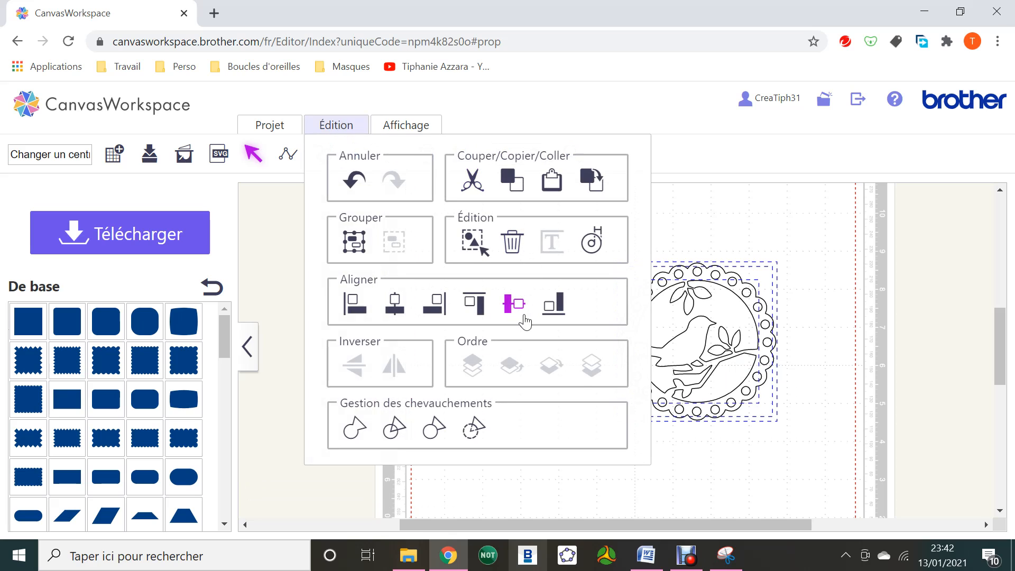
{"action": "left_click", "coordinate": [518, 307]}
Group all the doily pieces and fill the group with bright pink, keeping the black outline.
{"action": "left_click", "coordinate": [819, 452]}
{"action": "left_click_drag", "start_coordinate": [819, 452], "coordinate": [736, 401]}
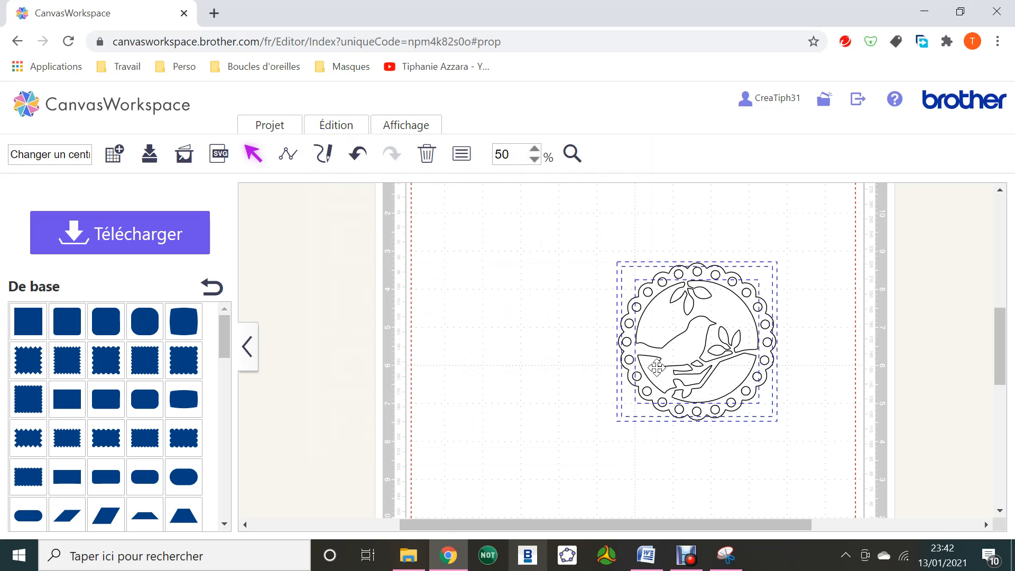
{"action": "key", "text": "ctrl+g"}
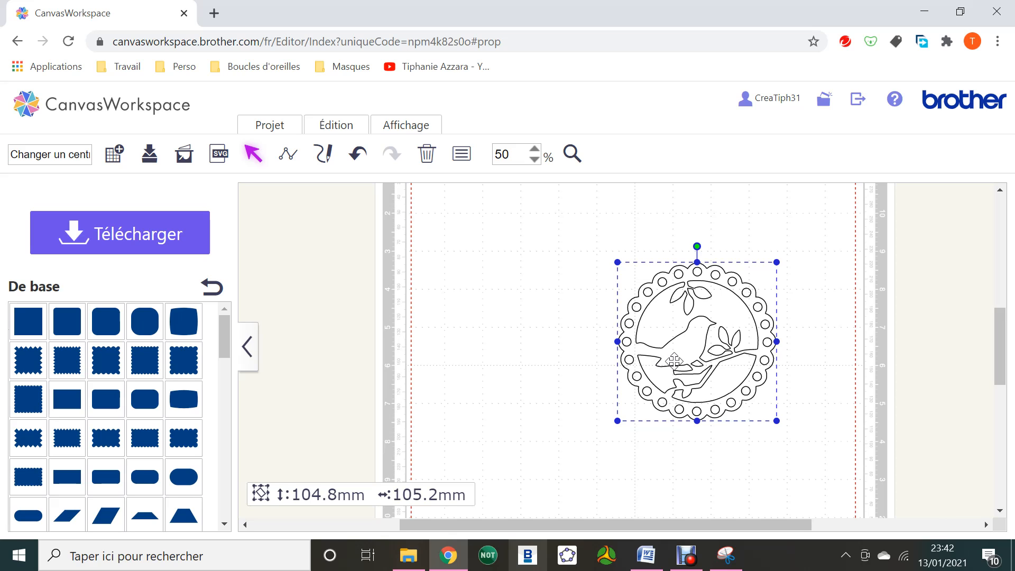
{"action": "right_click", "coordinate": [675, 365]}
{"action": "left_click", "coordinate": [719, 506]}
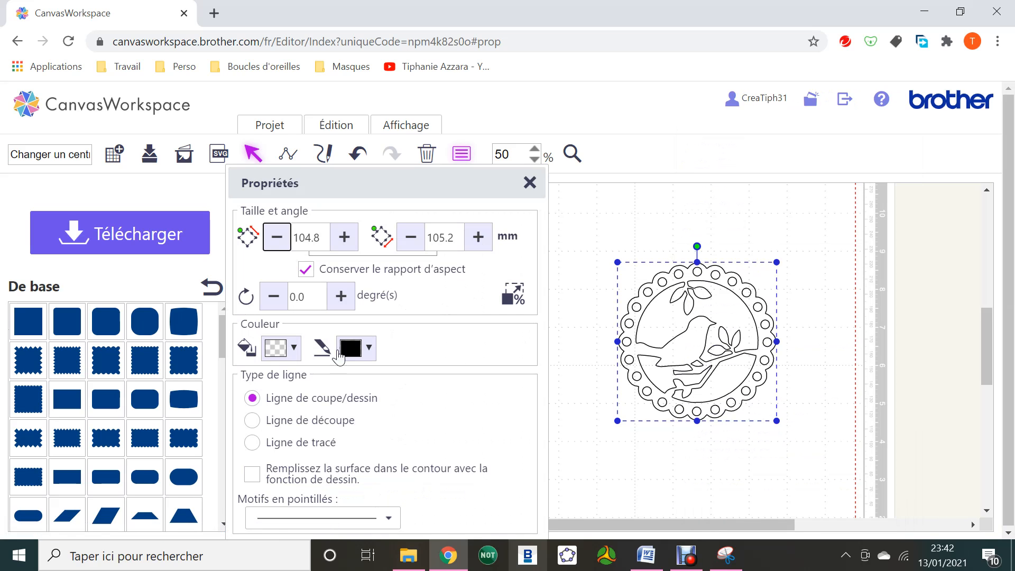
{"action": "left_click", "coordinate": [291, 350]}
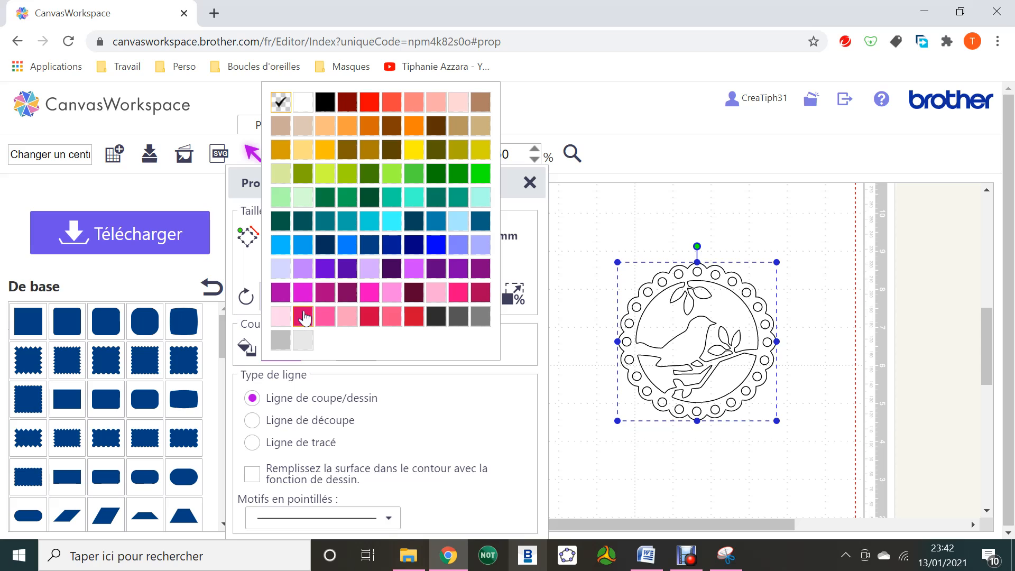
{"action": "left_click", "coordinate": [304, 318]}
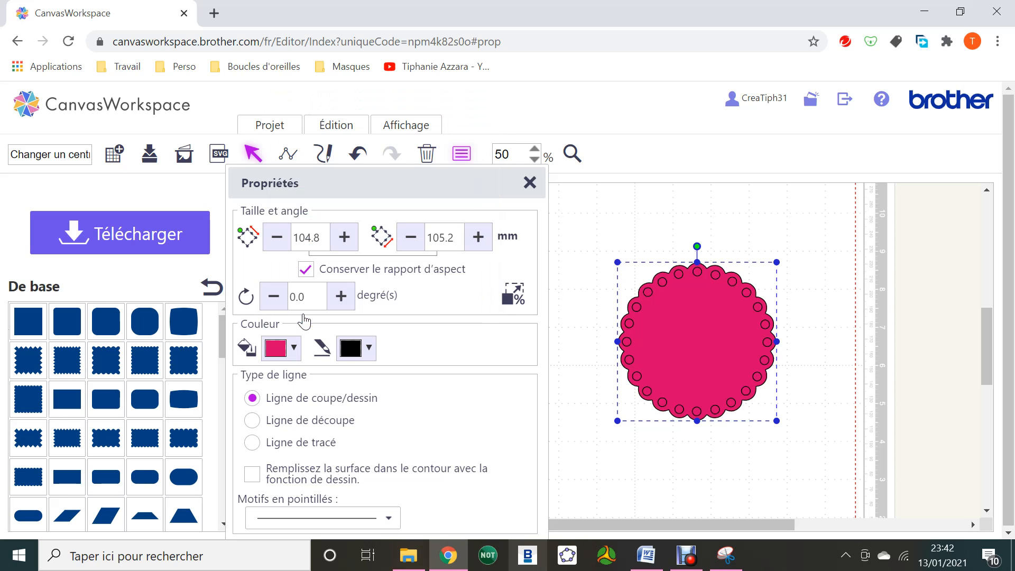
{"action": "left_click", "coordinate": [530, 183]}
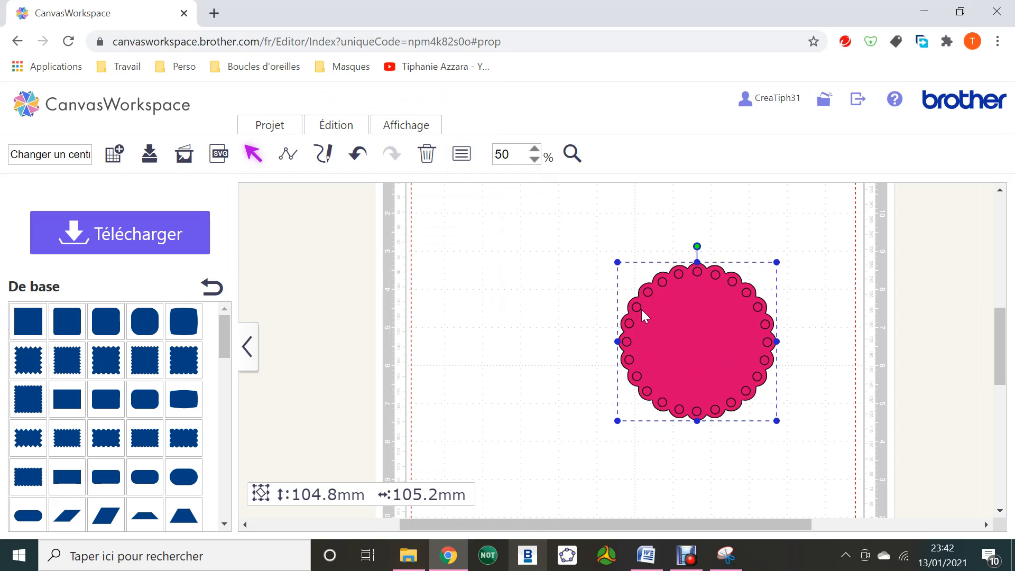
Ungroup the pink doily and send the scalloped outer shape behind the circle ring and bird circle.
{"action": "key", "text": "ctrl+shift+g"}
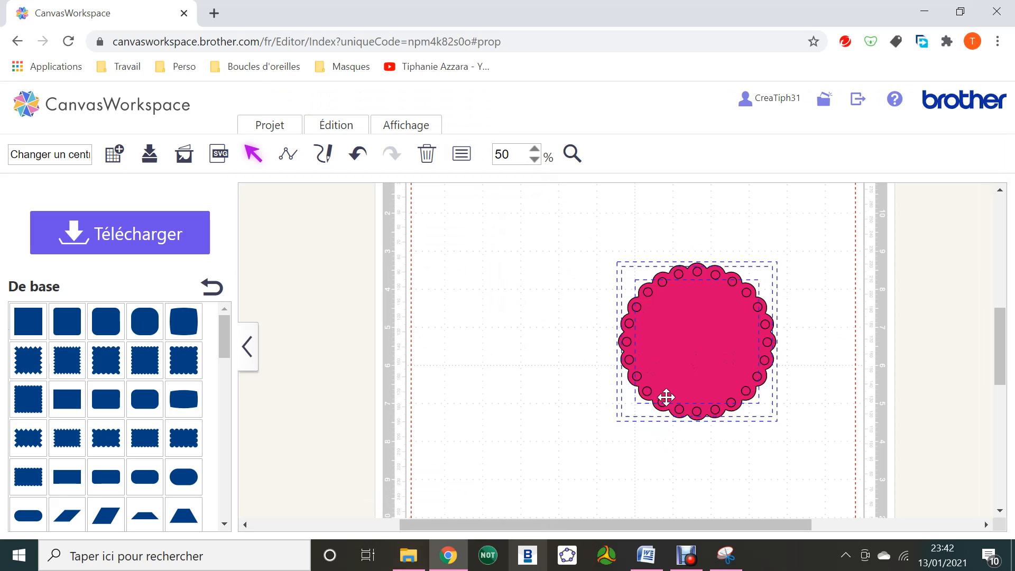
{"action": "left_click", "coordinate": [746, 363]}
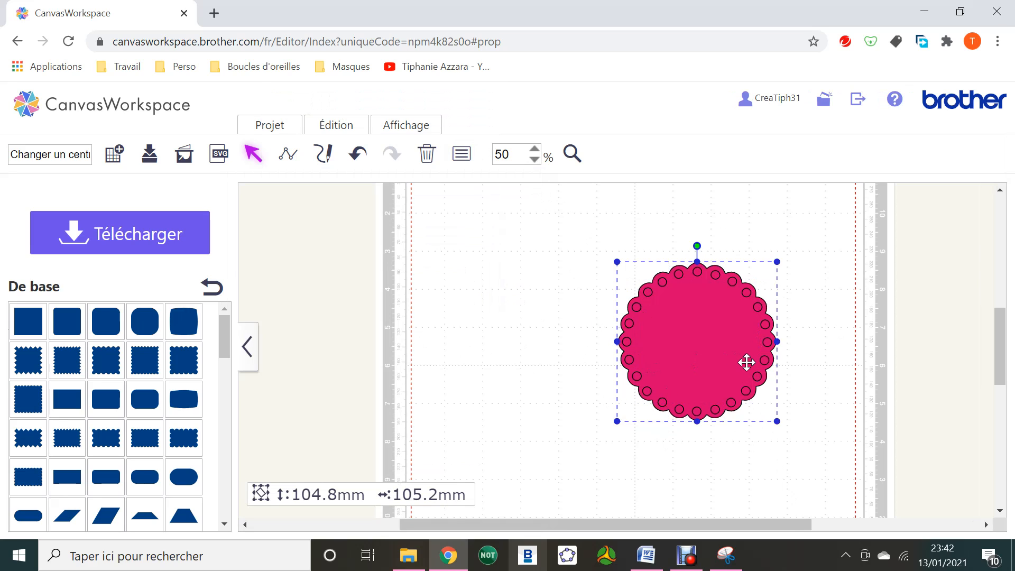
{"action": "right_click", "coordinate": [745, 363]}
{"action": "left_click", "coordinate": [809, 455]}
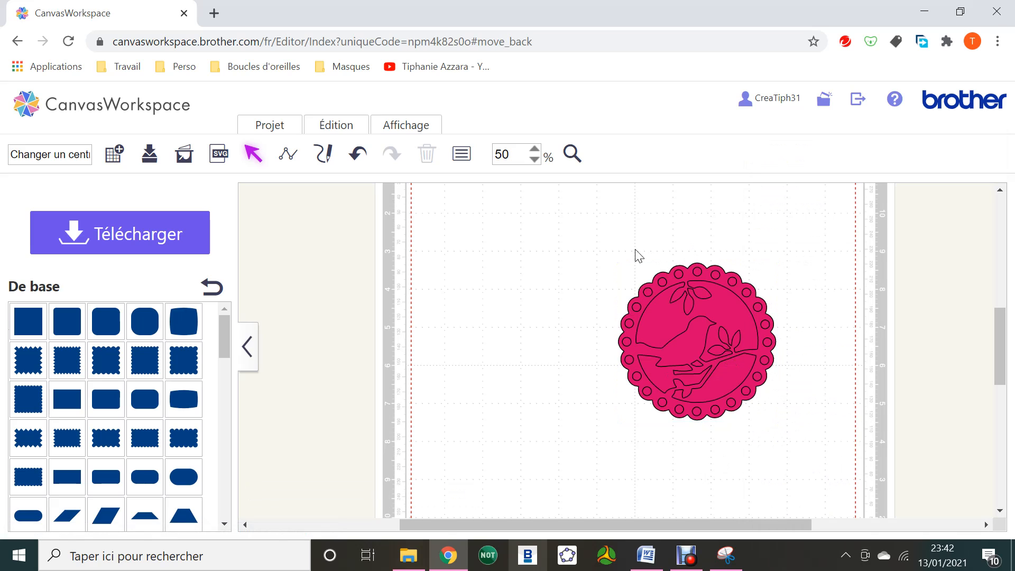
Process the overlaps of all the doily pieces to cut the bird-scene openings and small circles out of the scalloped shape.
{"action": "left_click_drag", "start_coordinate": [613, 242], "coordinate": [749, 362]}
{"action": "left_click", "coordinate": [348, 129]}
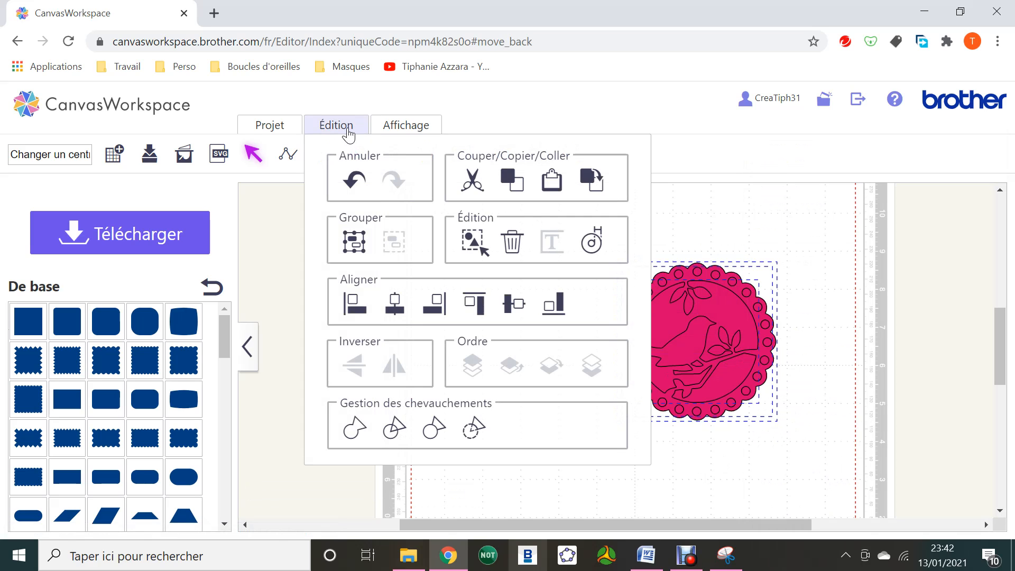
{"action": "left_click", "coordinate": [474, 428]}
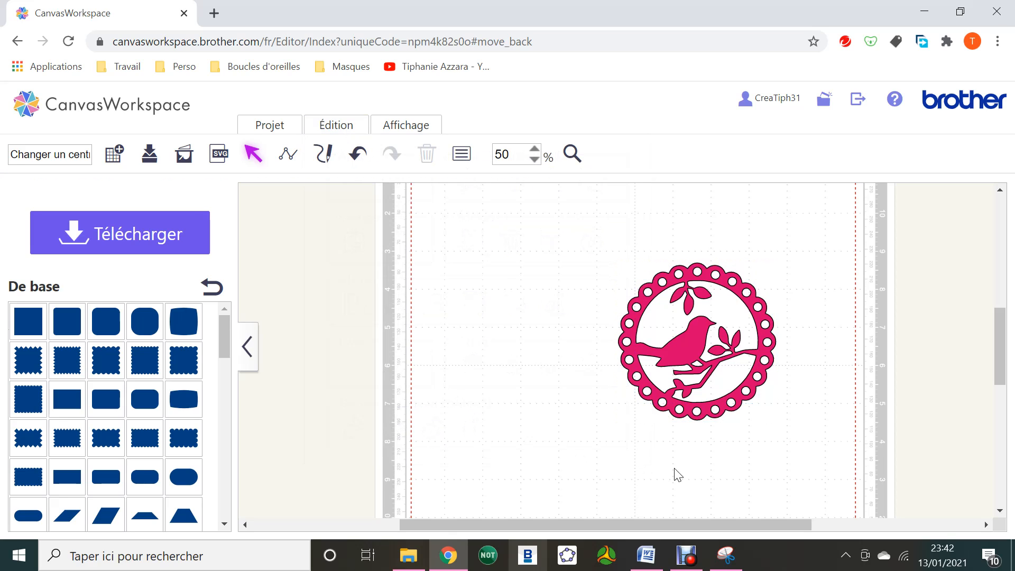
Move the finished pink bird doily up and to the left on the mat, and deselect it.
{"action": "left_click_drag", "start_coordinate": [736, 455], "coordinate": [598, 287]}
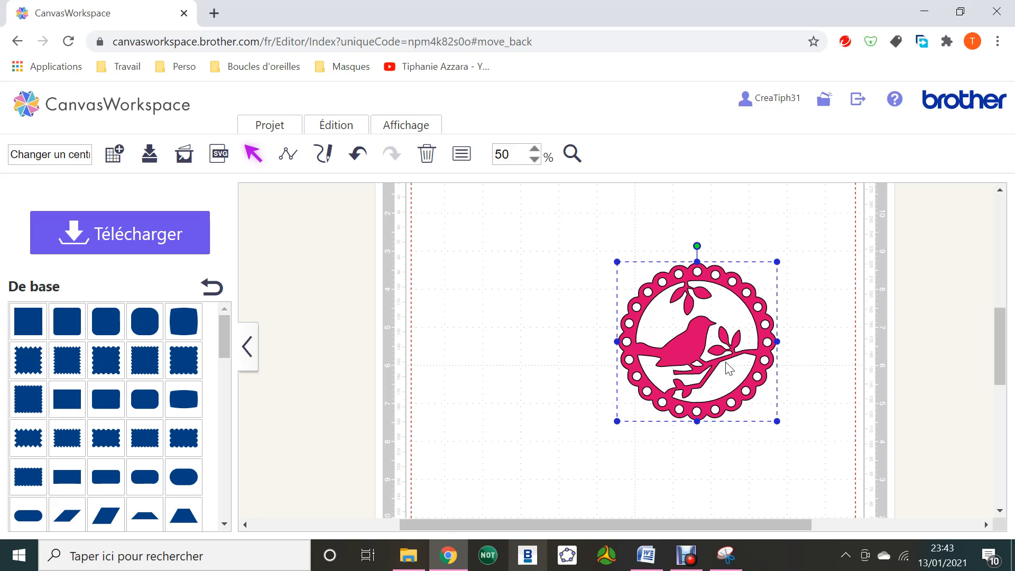
{"action": "left_click_drag", "start_coordinate": [694, 346], "coordinate": [576, 301]}
{"action": "left_click", "coordinate": [741, 317]}
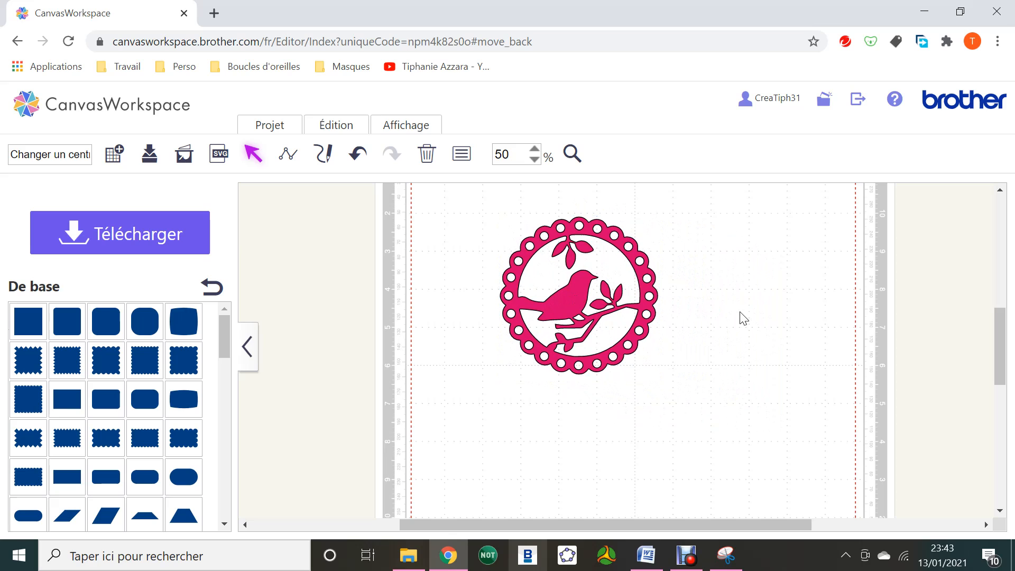